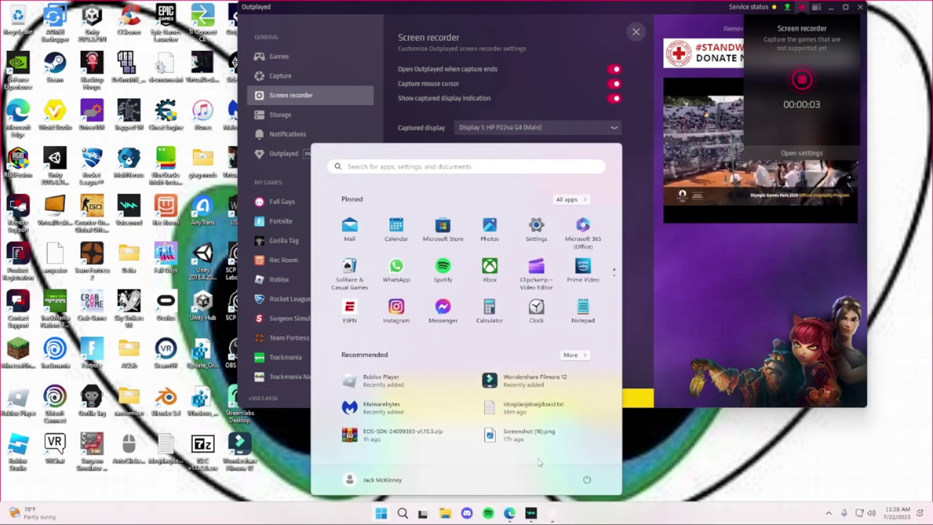
# Switch to Microsoft Edge and look through the Yahoo results for "voicemod download".
pyautogui.moveTo(552, 514)
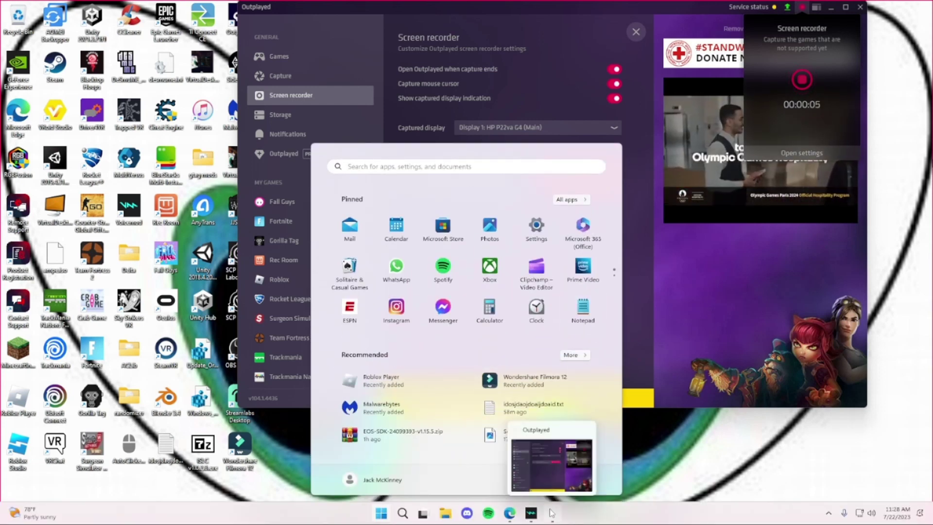
pyautogui.moveTo(513, 514)
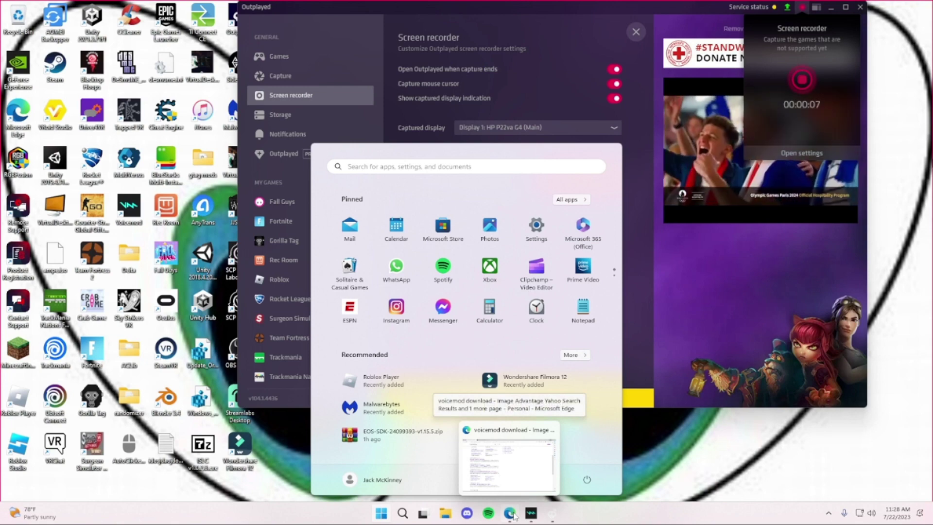
pyautogui.click(508, 464)
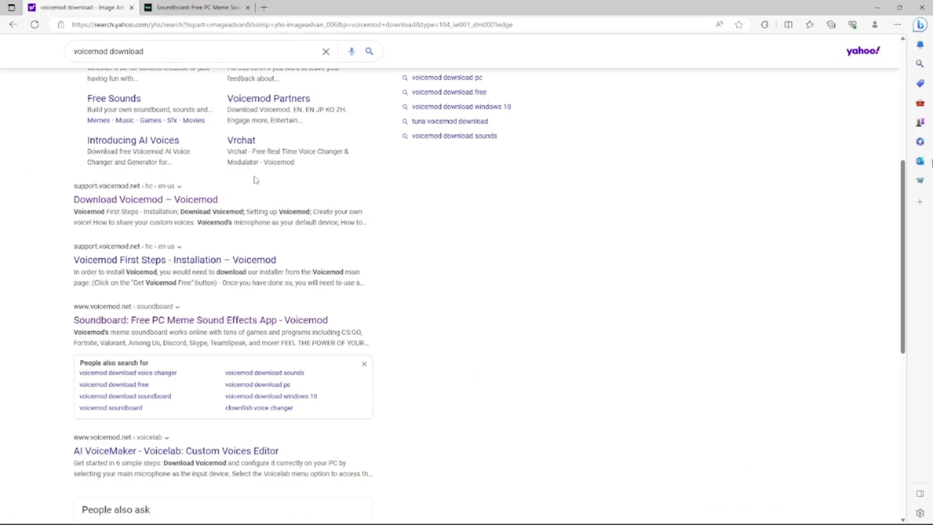
pyautogui.scroll(6, 256, 179)
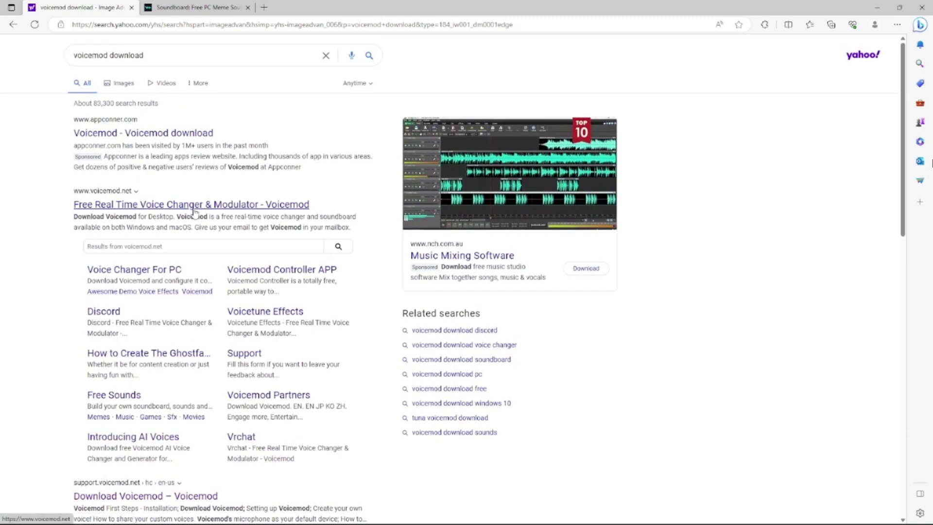
pyautogui.scroll(-4, 168, 199)
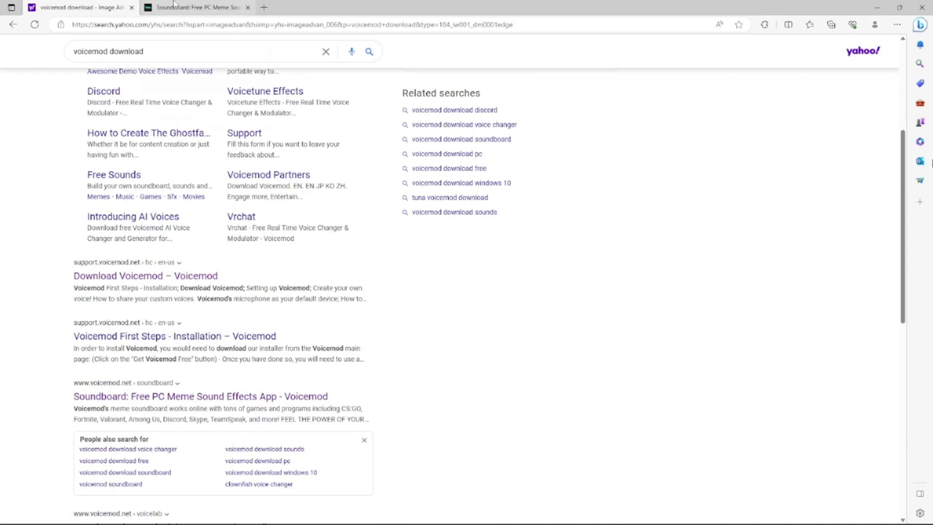
pyautogui.scroll(4, 176, 49)
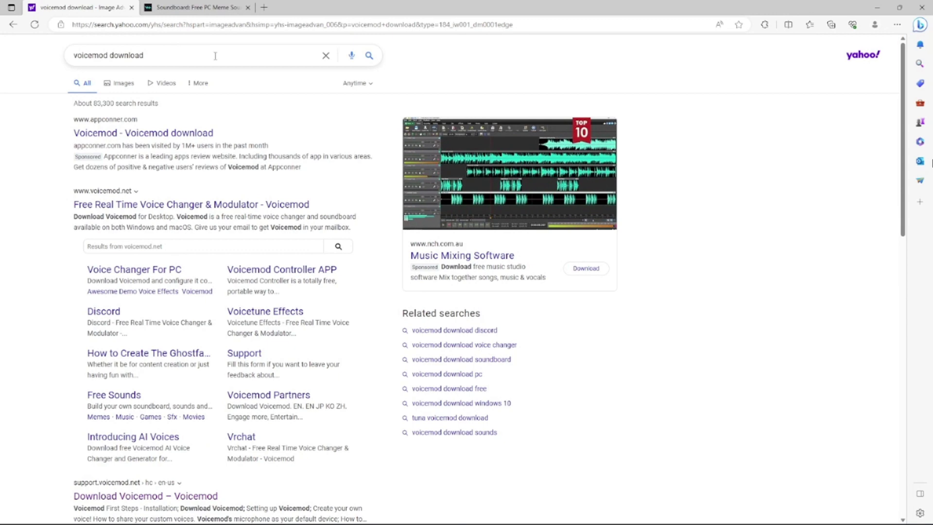
pyautogui.moveTo(215, 56); pyautogui.dragTo(33, 61)
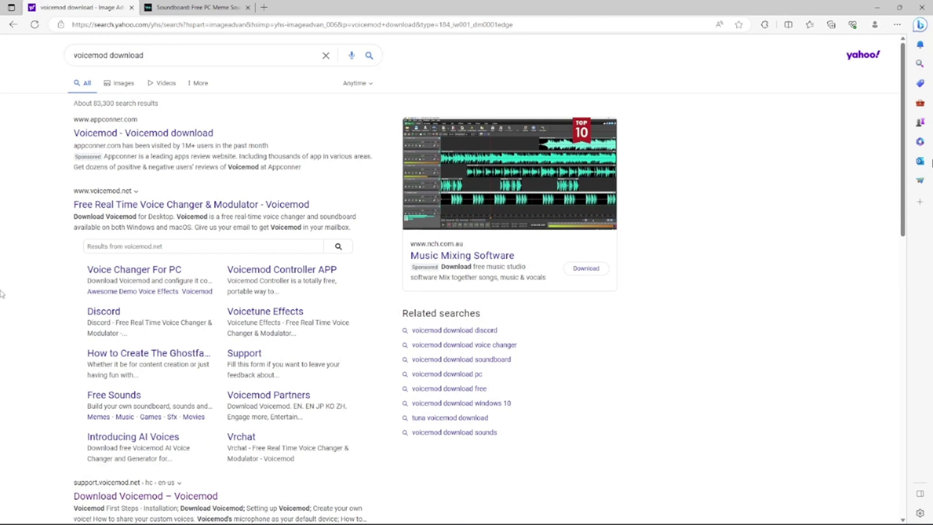
pyautogui.scroll(-2, 96, 270)
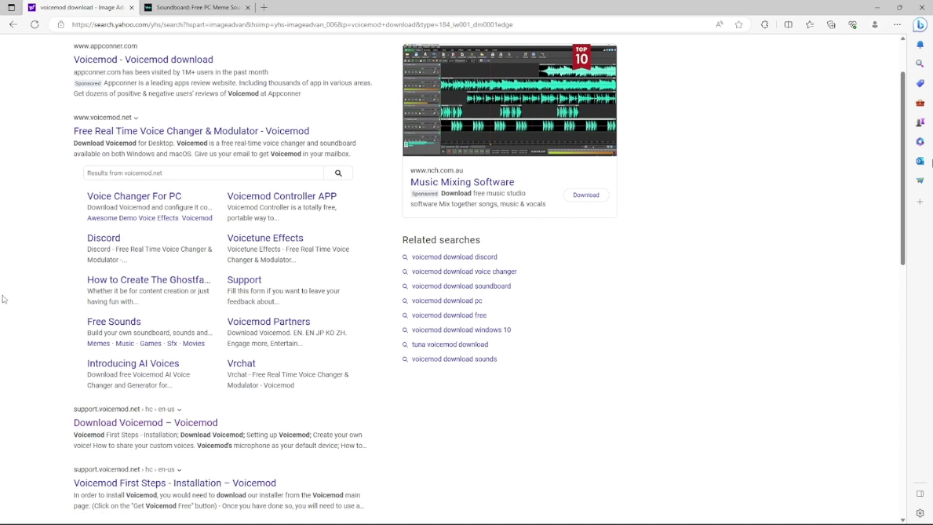
pyautogui.scroll(2, 62, 151)
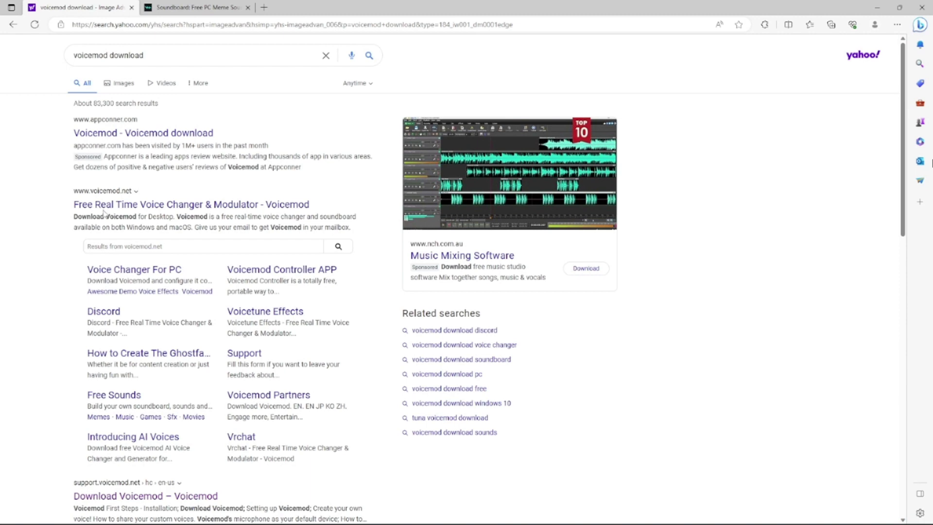
# Download the Voicemod installer from the already open Soundboard page, entering the Voicemod account with Google.
pyautogui.click(156, 5)
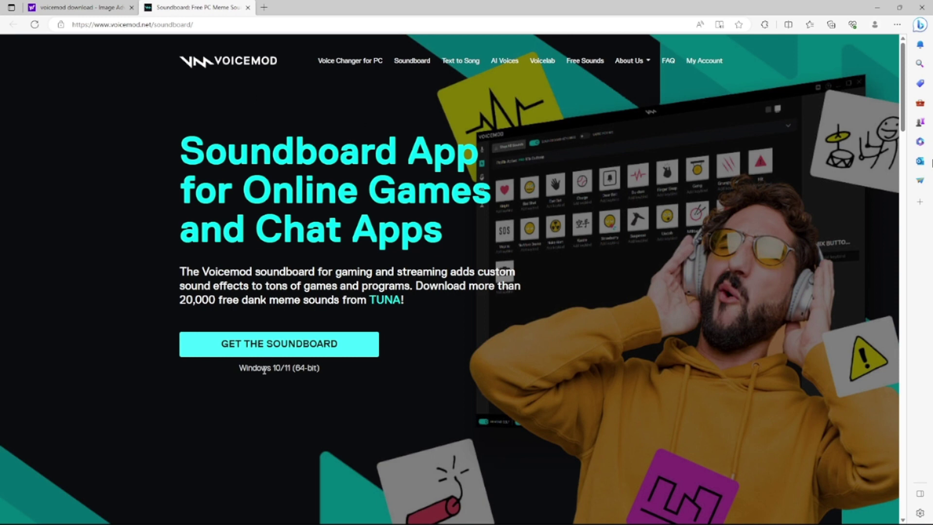
pyautogui.click(270, 342)
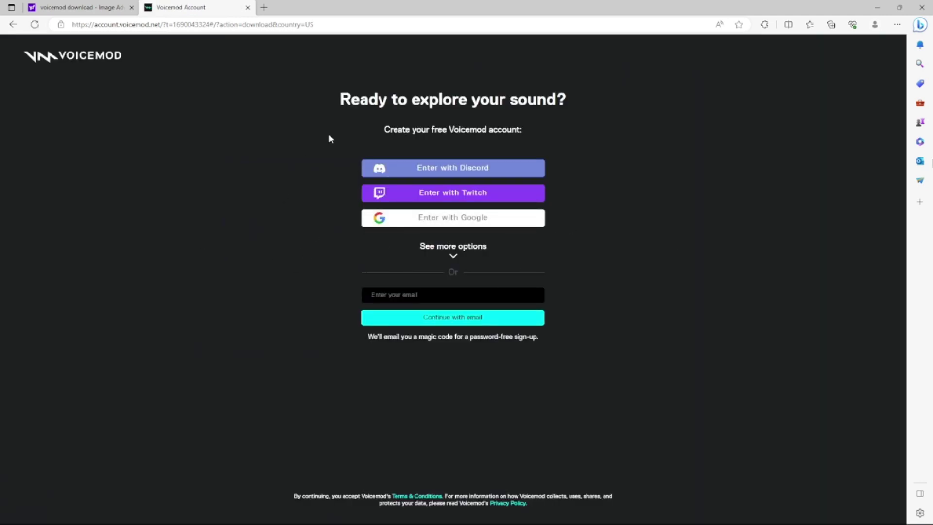
pyautogui.click(387, 221)
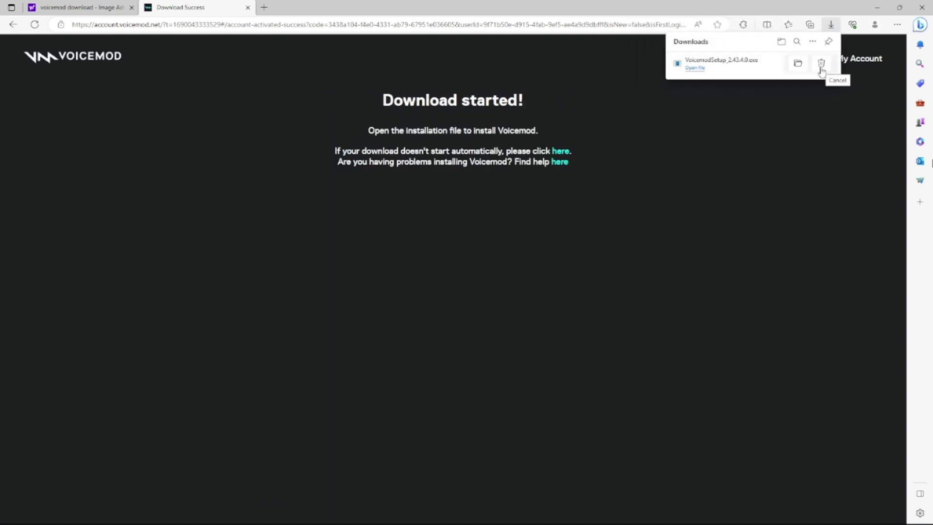
# Delete the downloaded VoicemodSetup_2.43.4.0.exe, and close the browser and Outplayed windows.
pyautogui.click(821, 68)
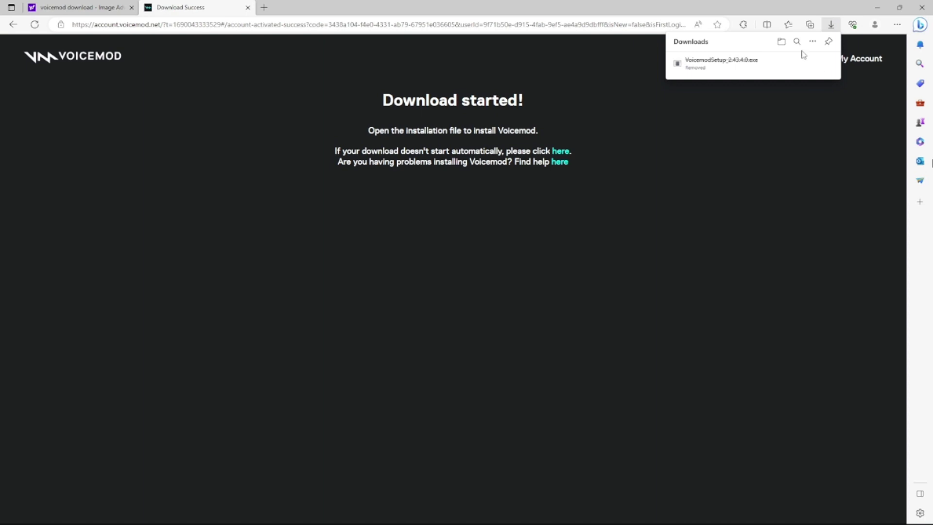
pyautogui.click(248, 8)
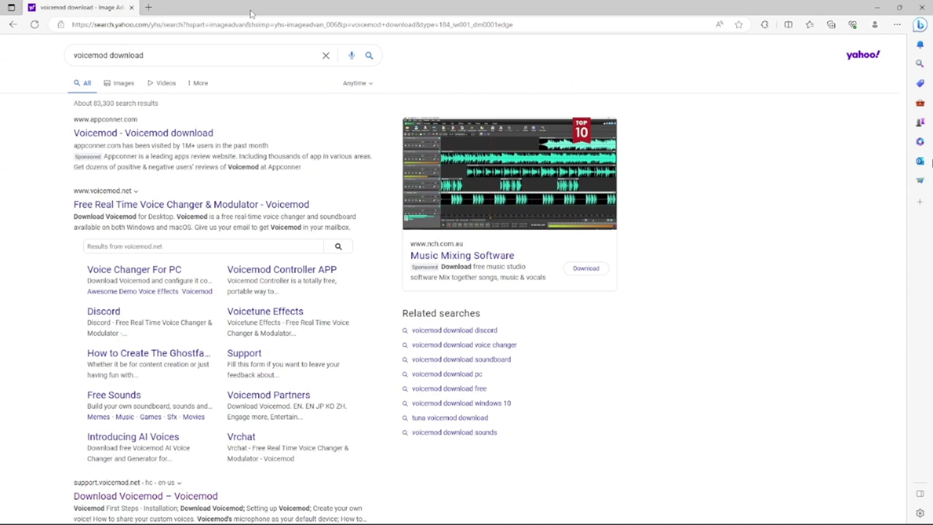
pyautogui.click(922, 7)
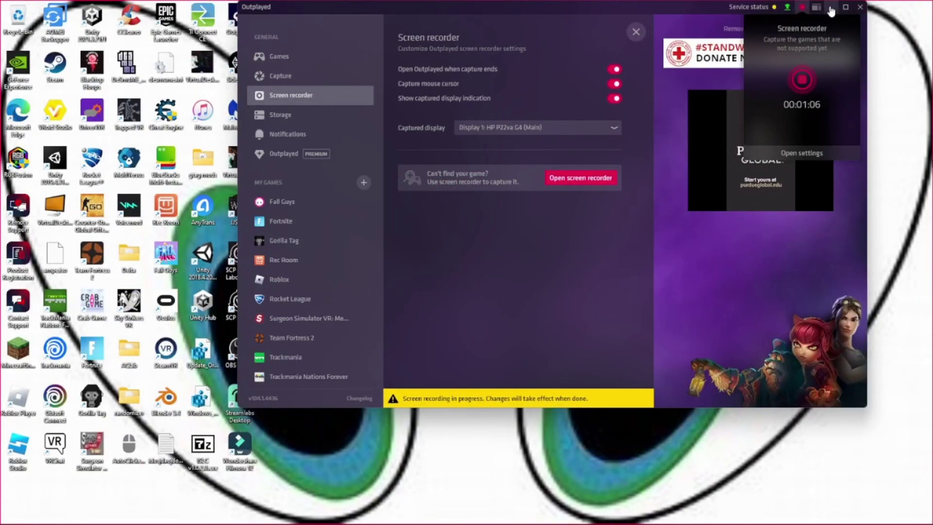
pyautogui.click(858, 7)
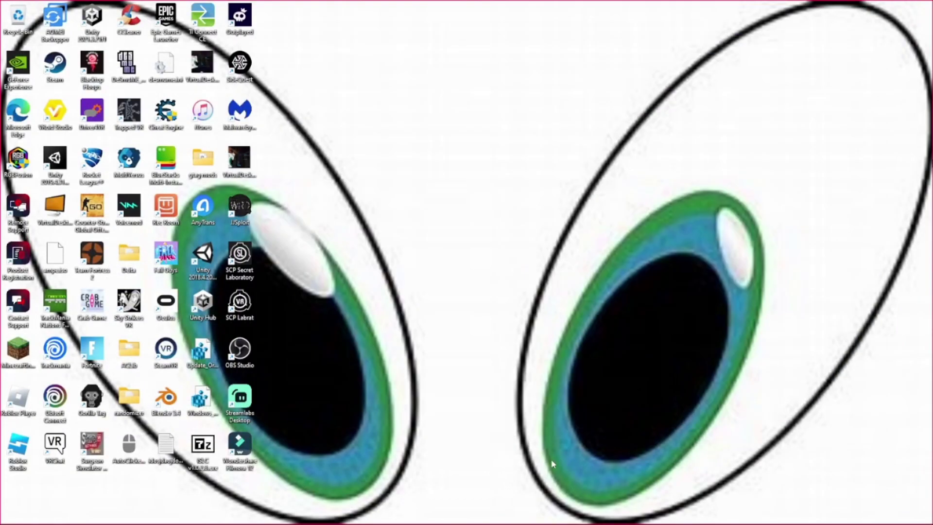
# Switch to Voicemod, look over today's free voices in the Voicebox, and minimize the window.
pyautogui.press('super')
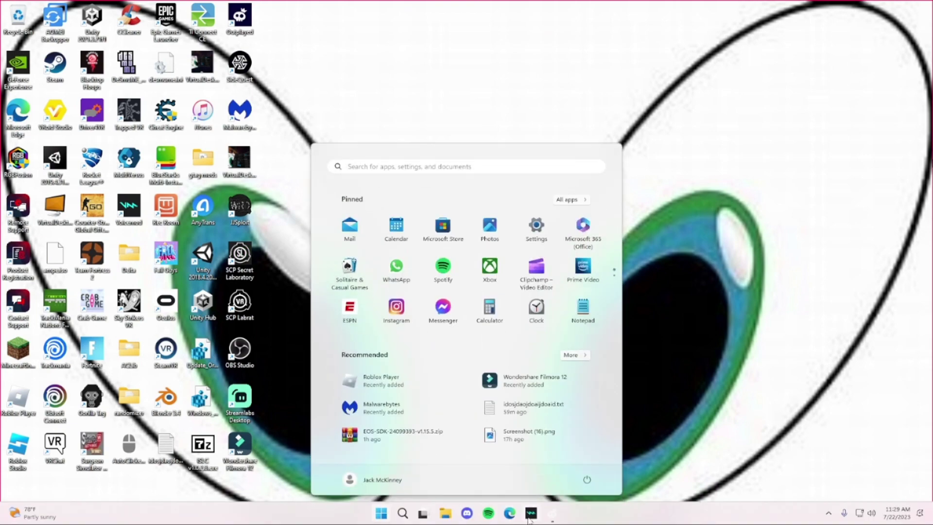
pyautogui.moveTo(531, 518)
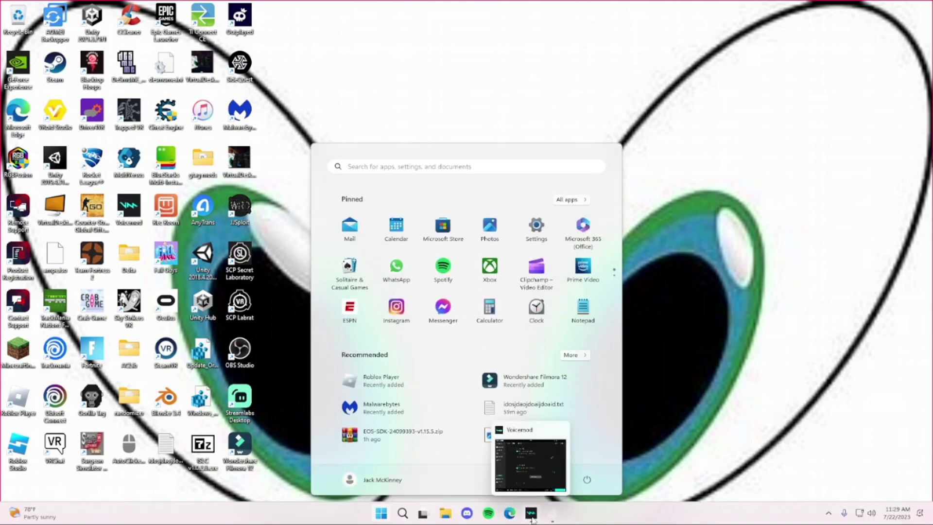
pyautogui.click(531, 515)
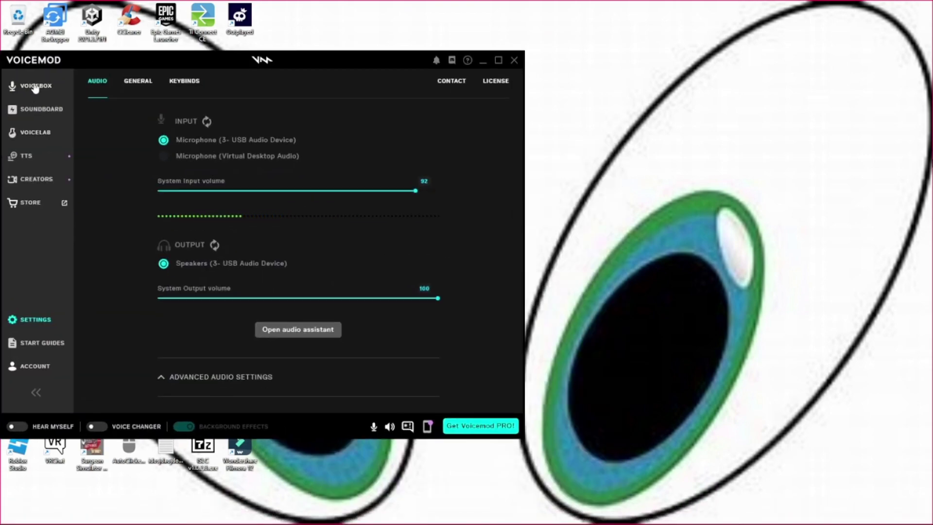
pyautogui.click(35, 87)
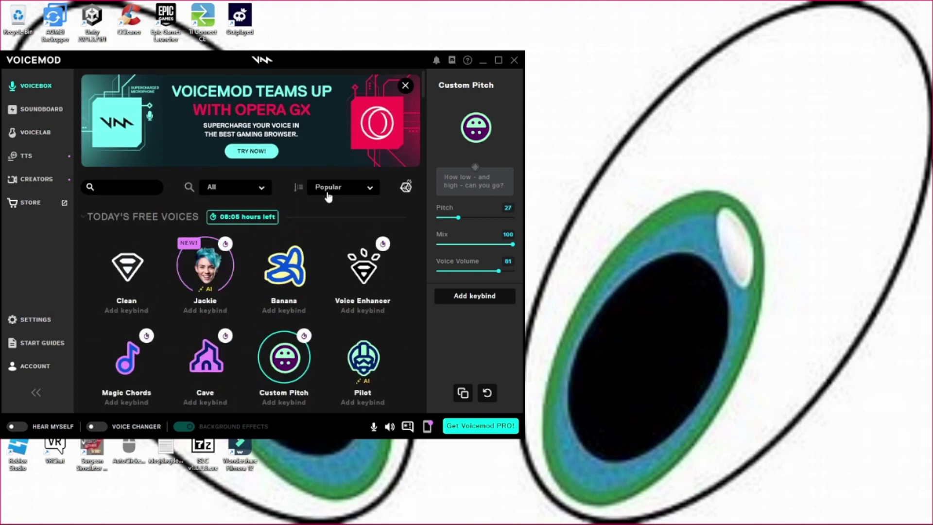
pyautogui.scroll(-2, 328, 195)
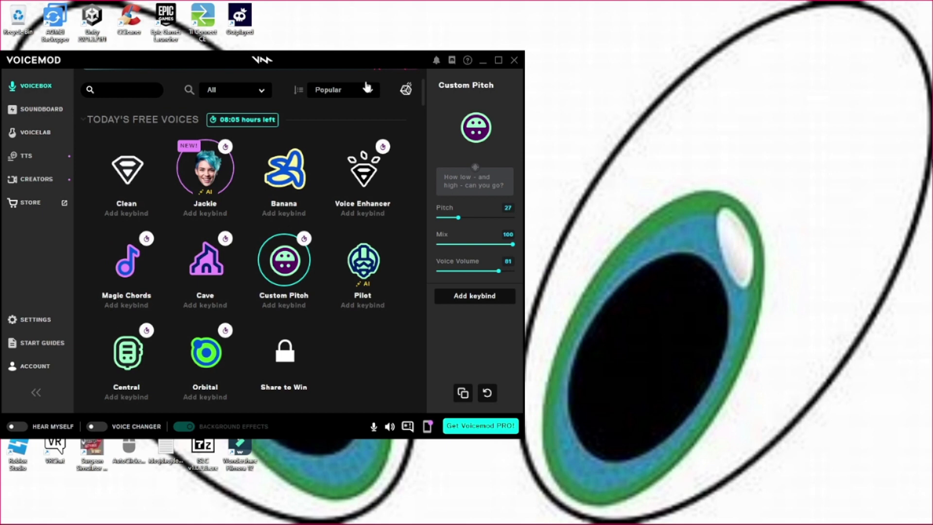
pyautogui.click(482, 60)
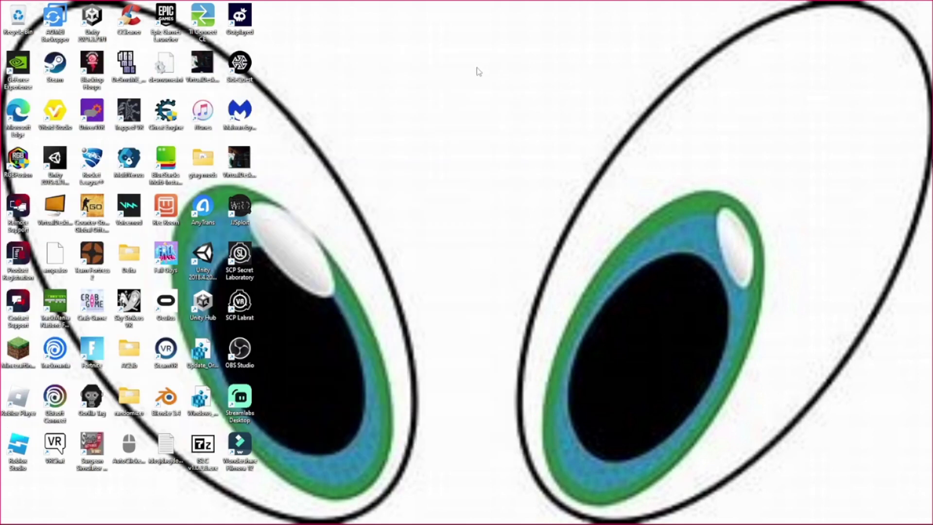
# Open the Control Panel and bring up the audio device management under Hardware and Sound.
pyautogui.press('super')
pyautogui.write('ct')
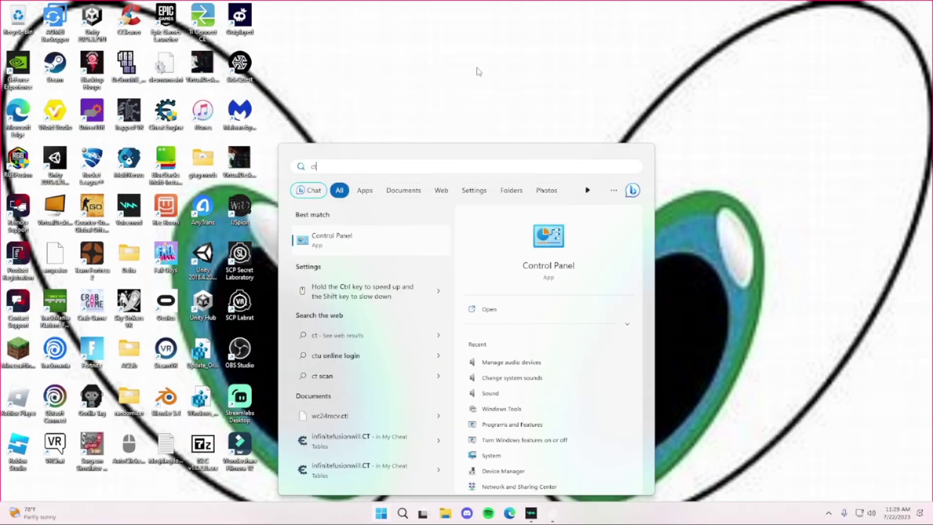
pyautogui.click(348, 241)
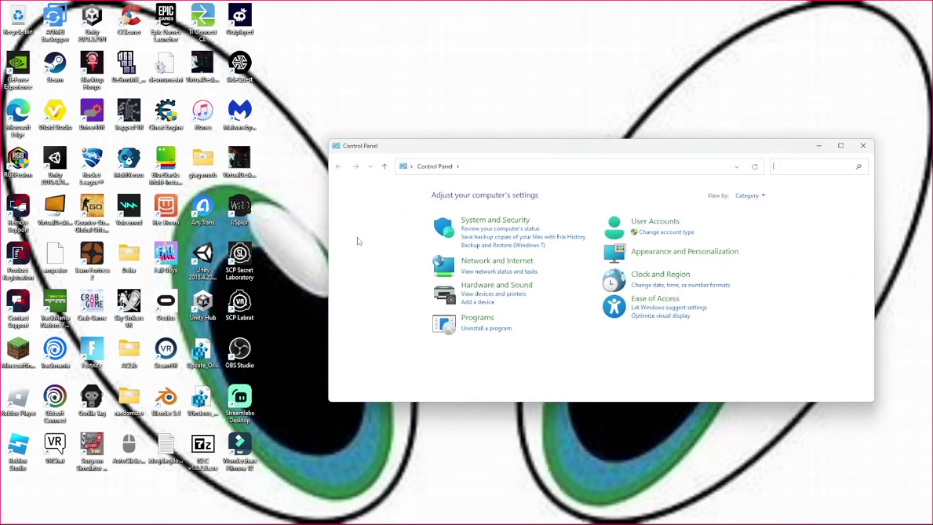
pyautogui.click(503, 287)
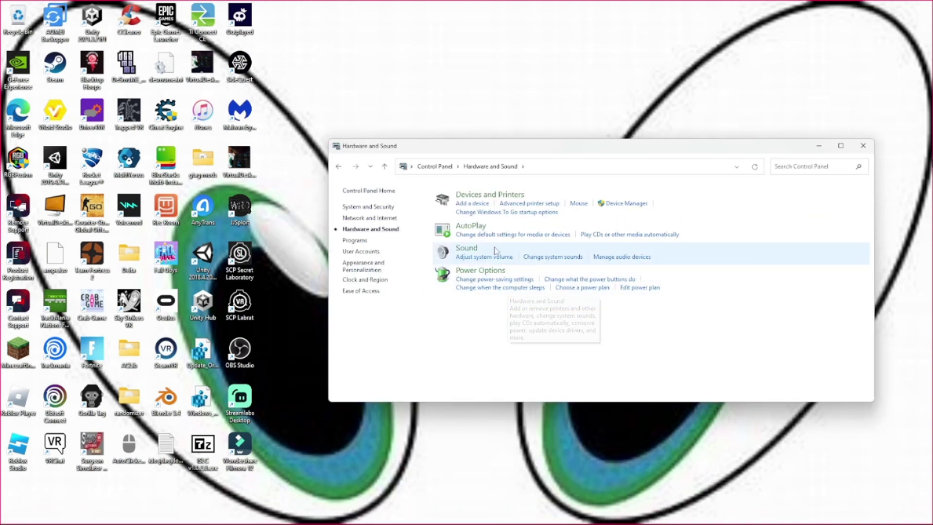
pyautogui.click(629, 257)
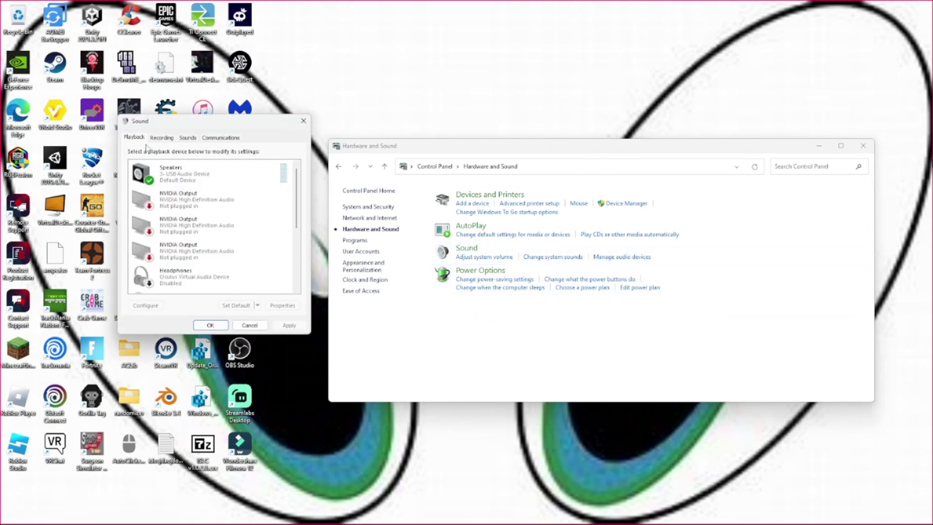
# Find the Voicemod Virtual Audio Device microphone among the recording devices and bring up its device options.
pyautogui.scroll(-8, 189, 195)
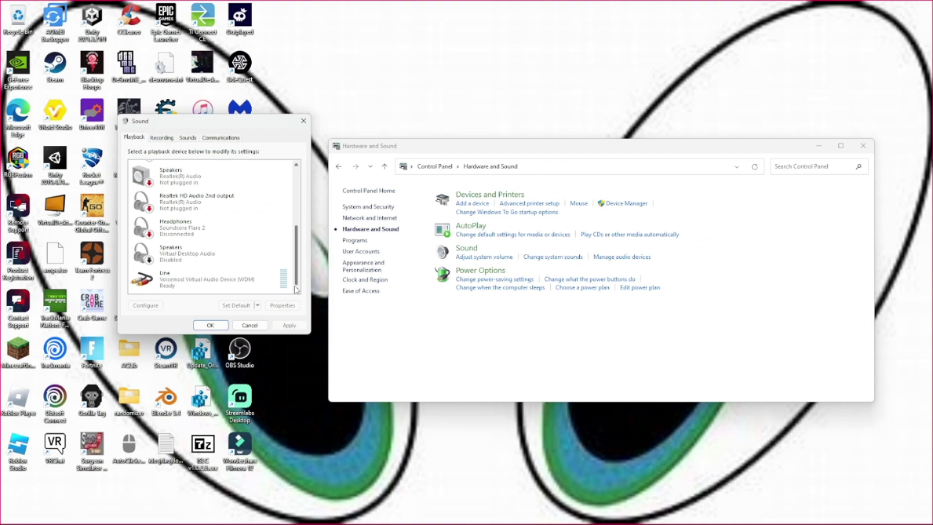
pyautogui.click(161, 138)
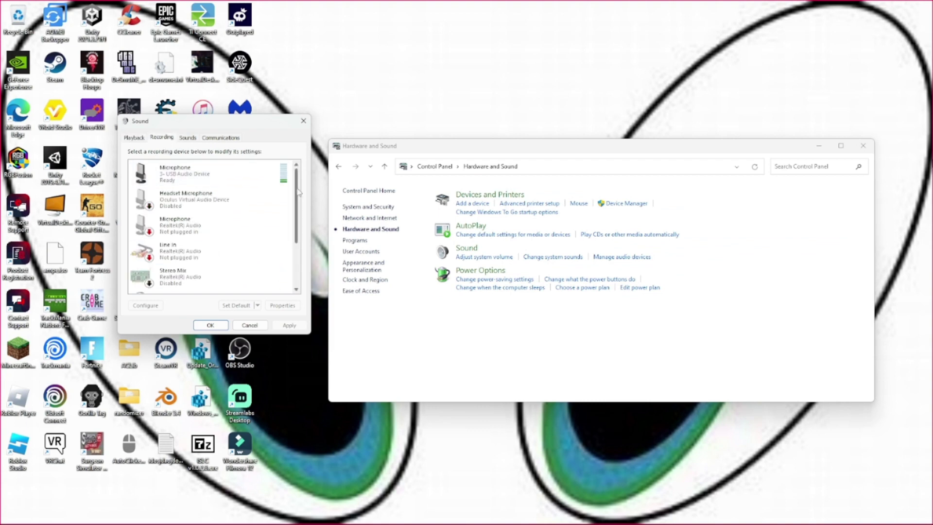
pyautogui.scroll(-3, 298, 193)
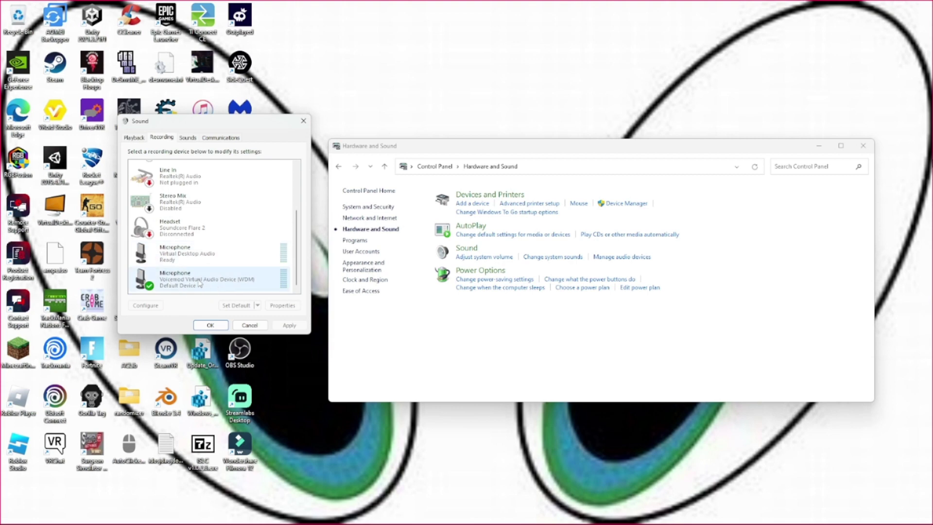
pyautogui.click(201, 281)
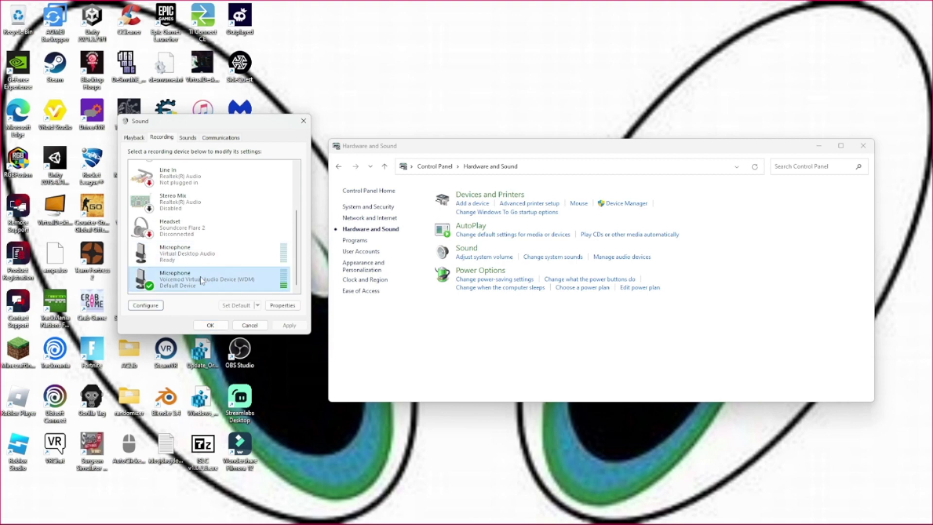
pyautogui.rightClick(201, 280)
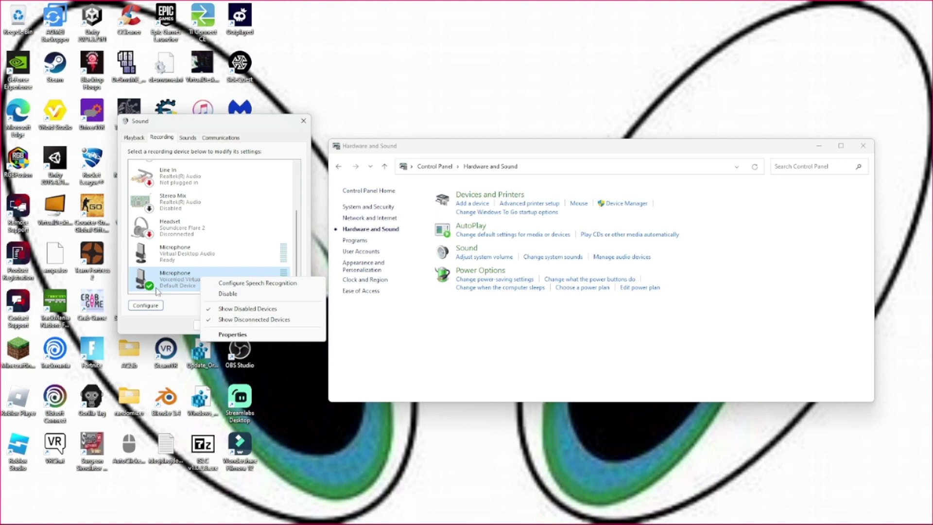
# Check the default-device options of the Virtual Desktop Audio microphone, reselect the Voicemod microphone, and close the sound settings.
pyautogui.click(185, 258)
pyautogui.rightClick(189, 250)
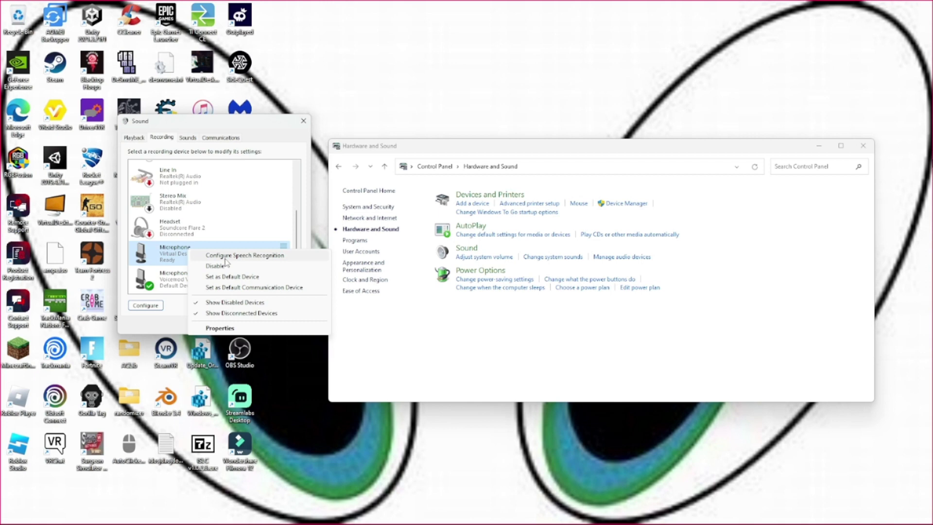
pyautogui.click(164, 284)
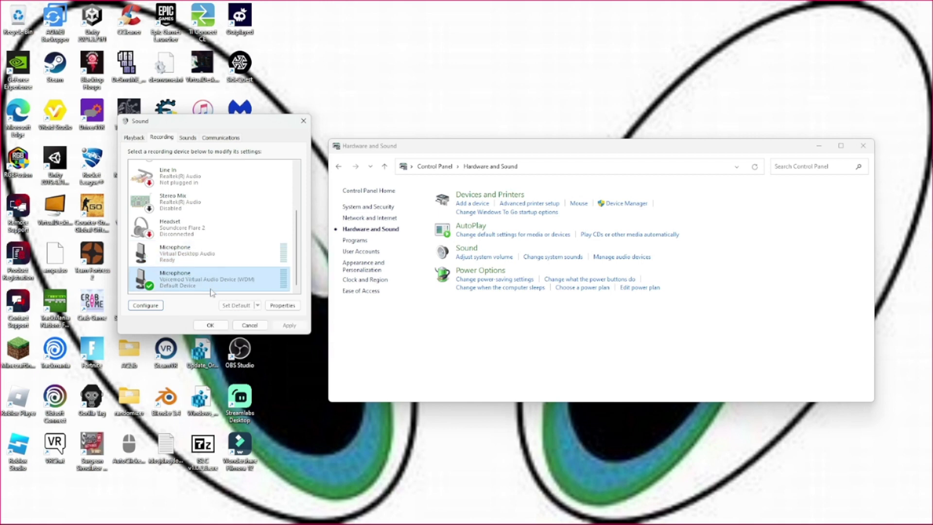
pyautogui.click(210, 325)
pyautogui.click(863, 145)
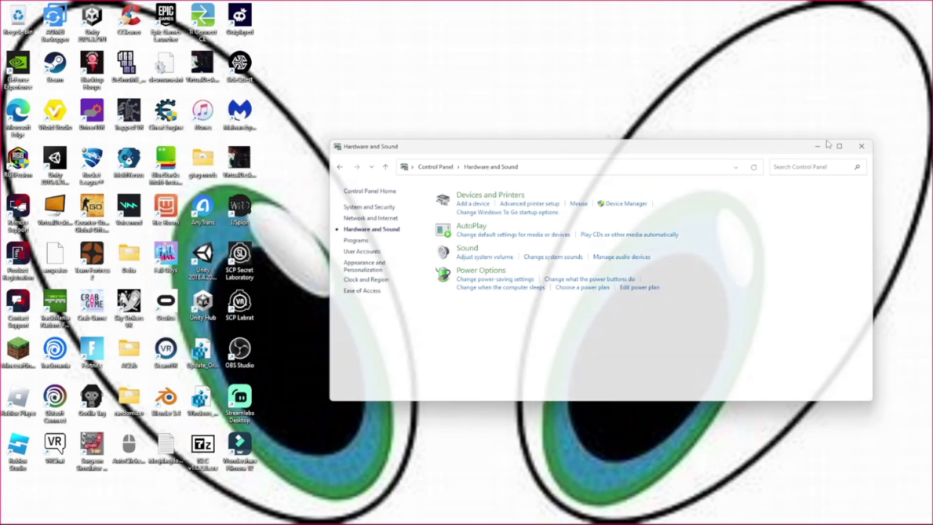
# Switch to Voicemod and open its settings to check the audio input and output devices.
pyautogui.press('super')
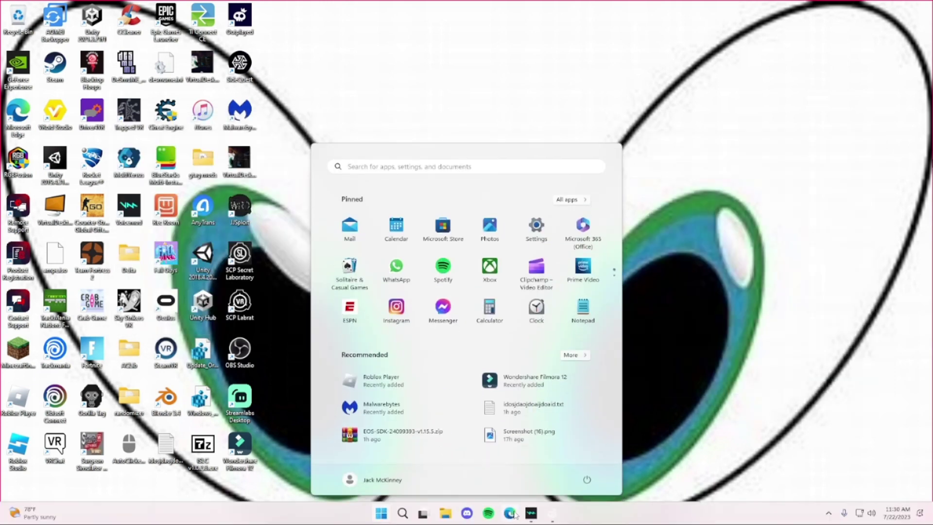
pyautogui.click(530, 513)
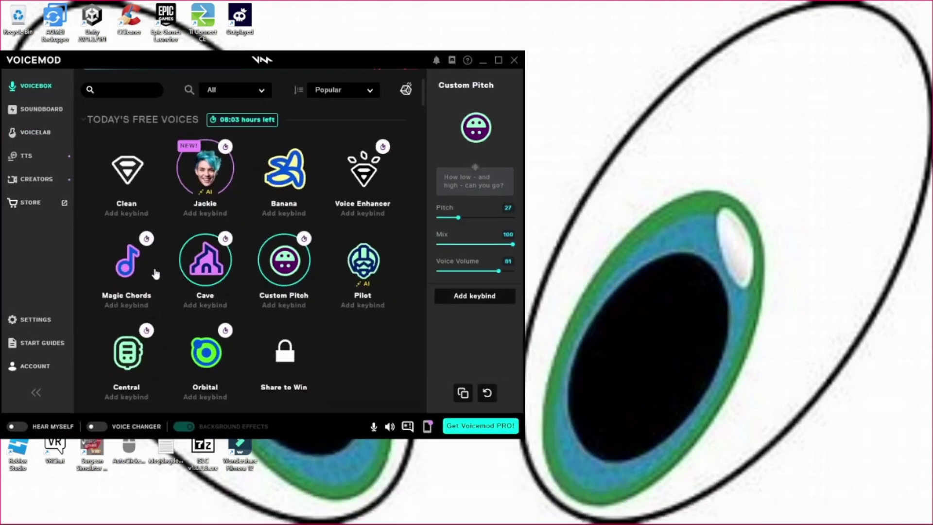
pyautogui.click(41, 328)
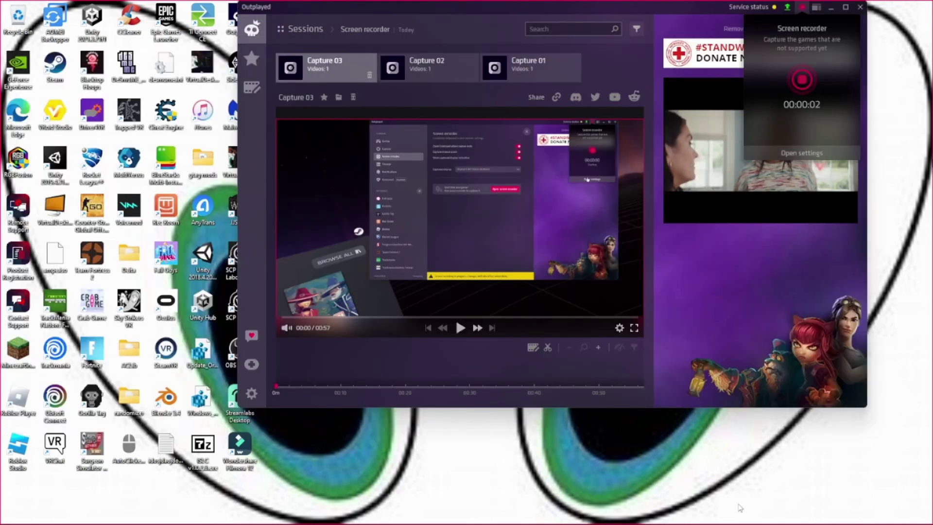
# Open the Windows sound settings, review the output devices and the selected Voicemod input microphone, and close the settings.
pyautogui.press('super')
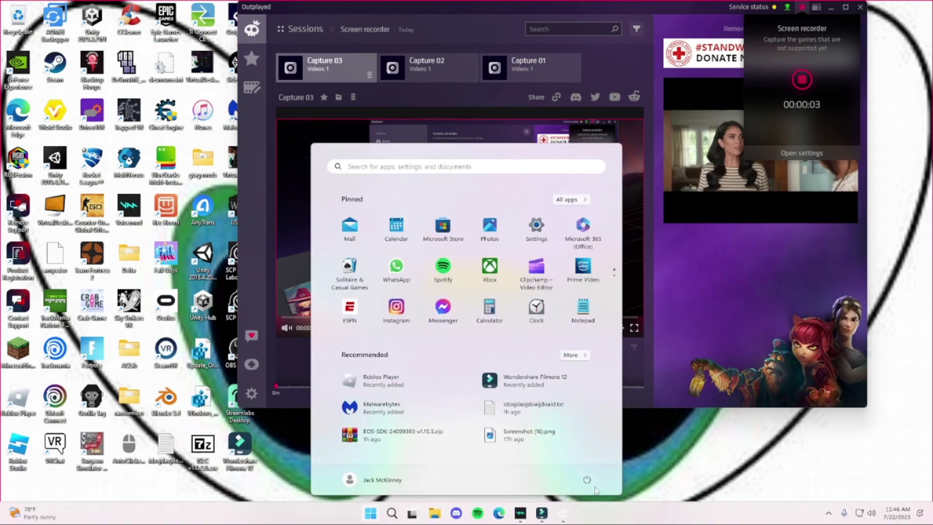
pyautogui.click(536, 224)
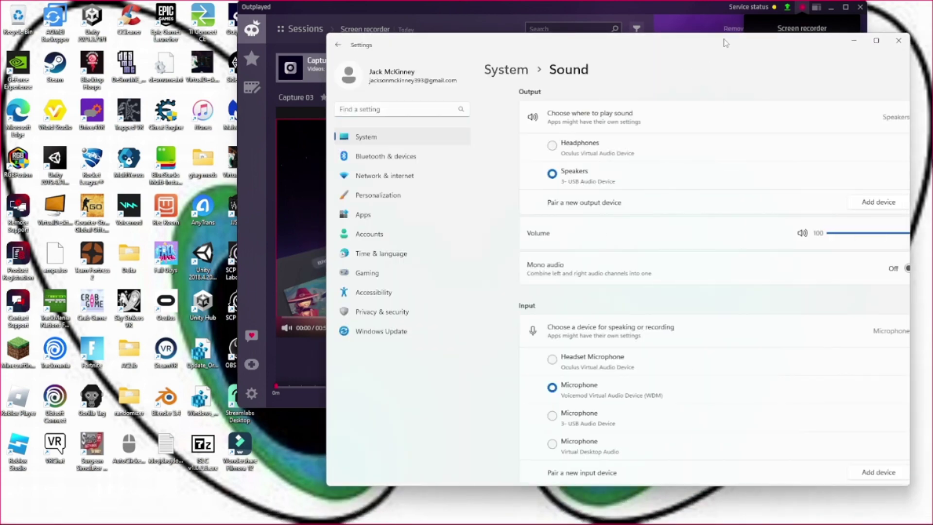
pyautogui.moveTo(724, 41); pyautogui.dragTo(719, 19)
pyautogui.scroll(-3, 665, 145)
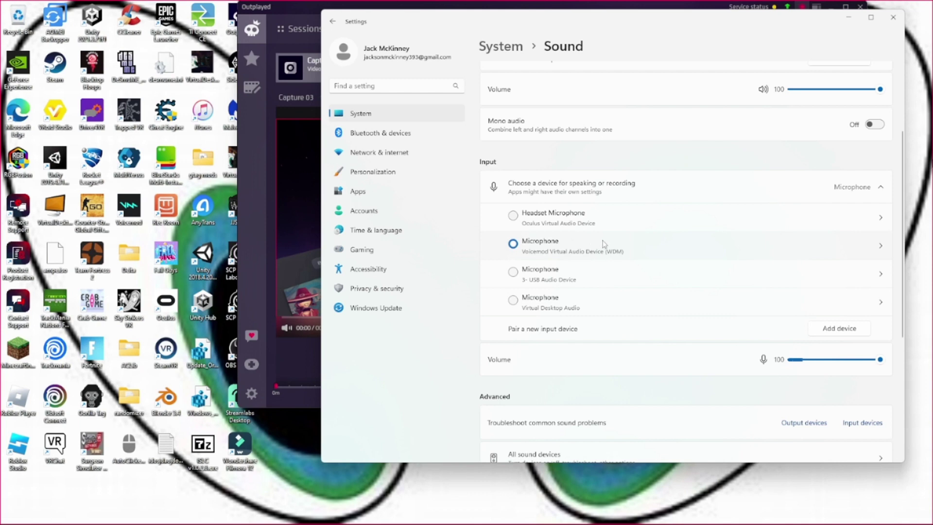
pyautogui.scroll(3, 603, 245)
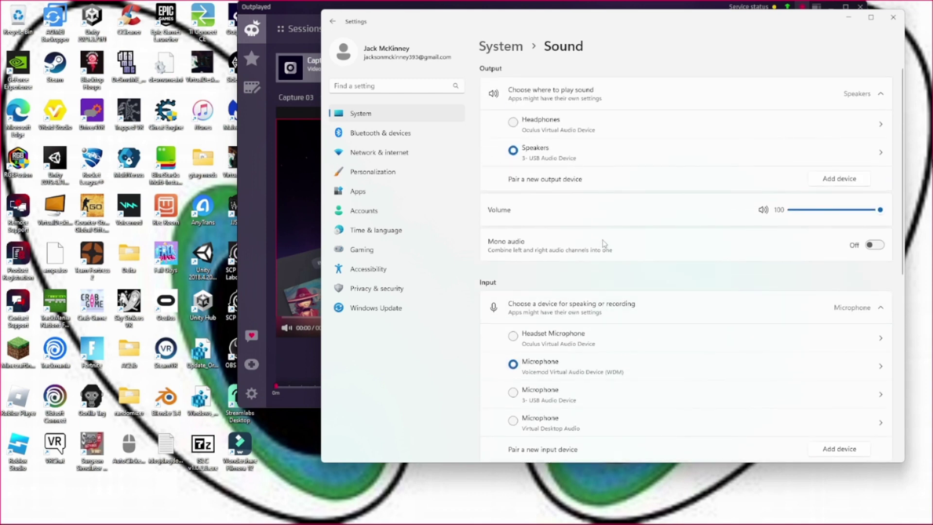
pyautogui.click(893, 16)
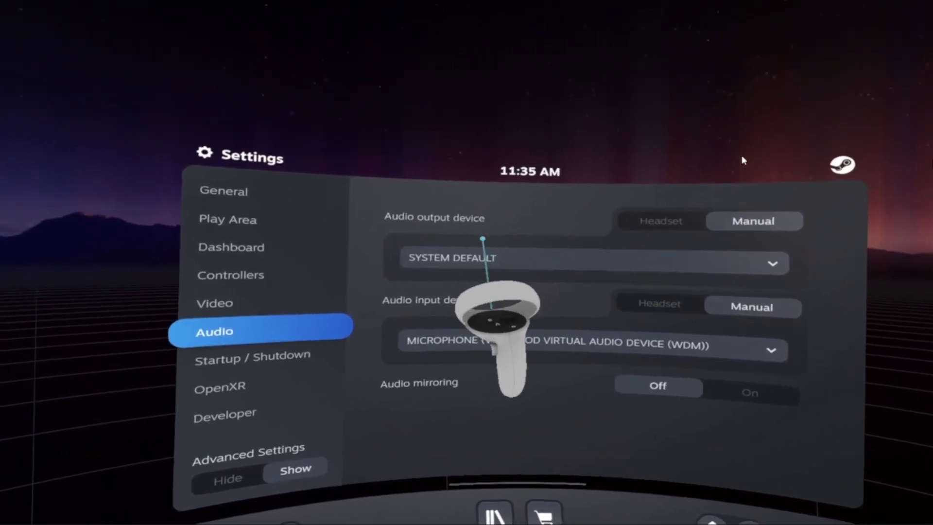
# In the SteamVR audio settings, choose Microphone (Voicemod Virtual Audio Device (WDM)) as the audio input device.
pyautogui.click(490, 263)
pyautogui.click(489, 263)
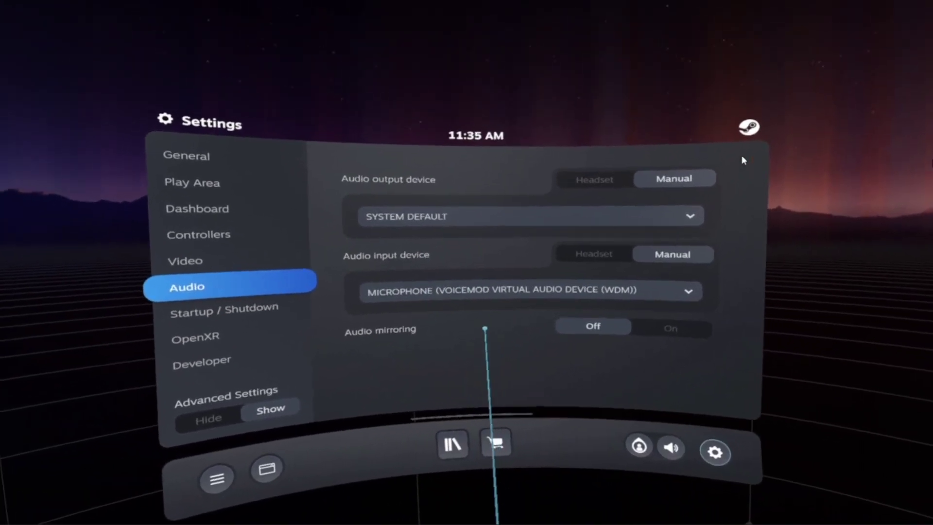
pyautogui.click(476, 328)
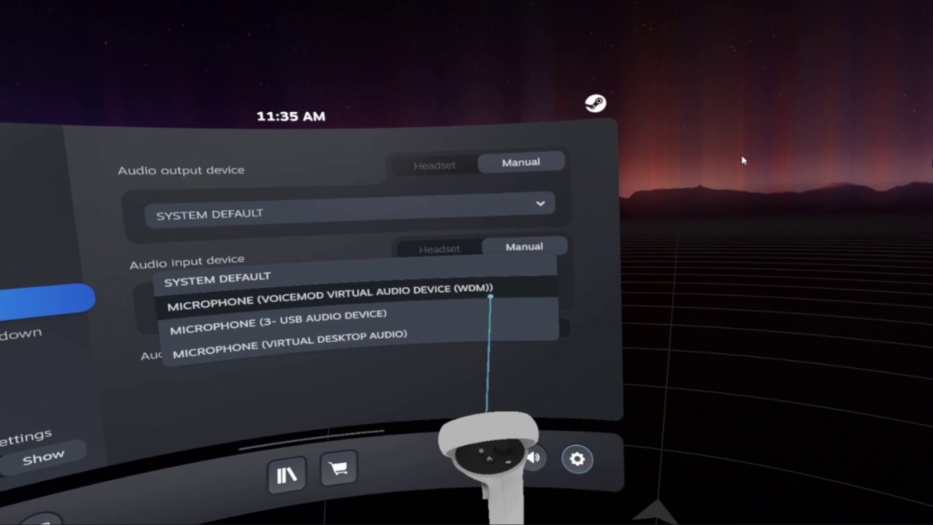
pyautogui.click(489, 296)
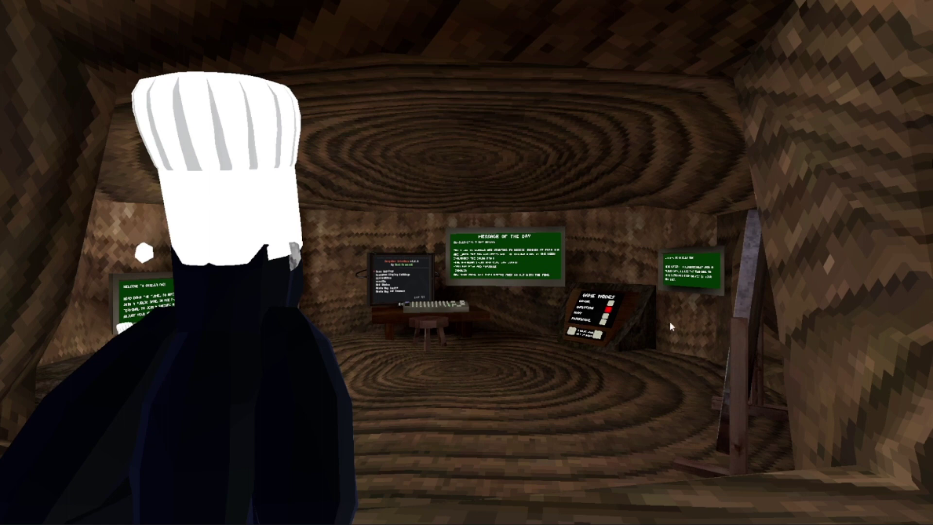
# Switch from the game to Voicemod and look over the free and purchased voices in the Voicebox.
pyautogui.press('super')
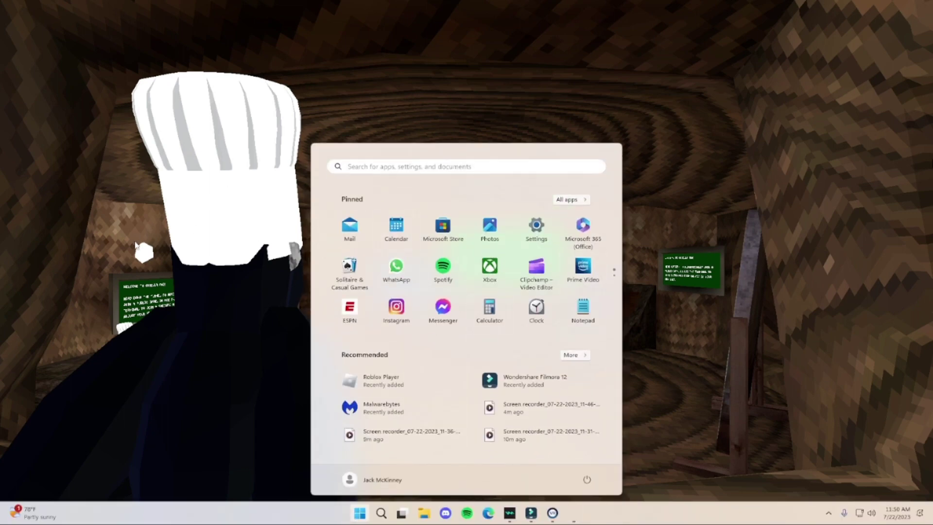
pyautogui.click(511, 512)
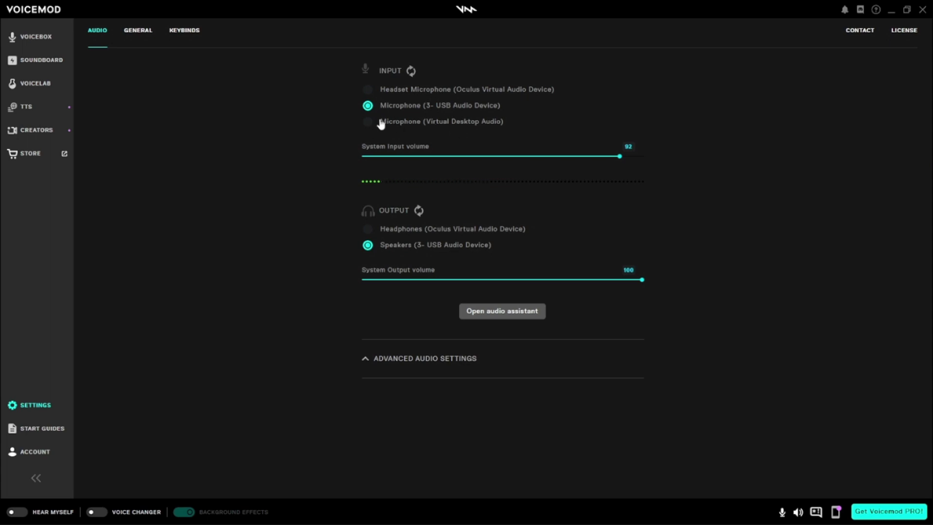
pyautogui.click(36, 36)
pyautogui.scroll(-1, 269, 131)
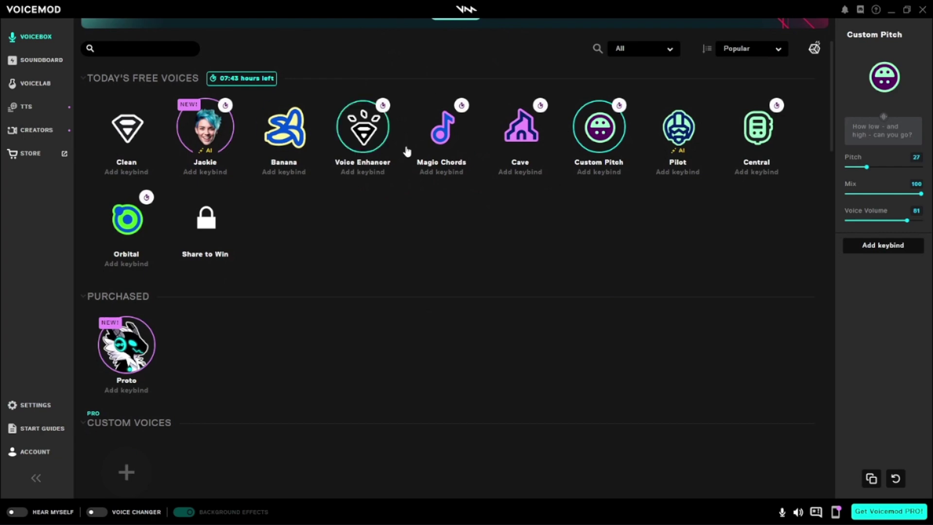
# Look through the Soundboard and Voicelab sections, and return to the beginning of the Voicebox voice list.
pyautogui.click(39, 62)
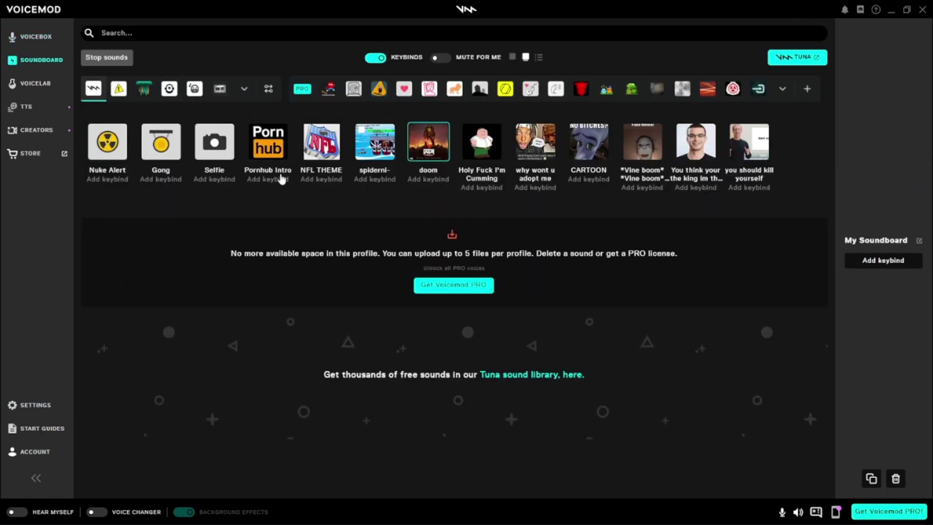
pyautogui.click(34, 83)
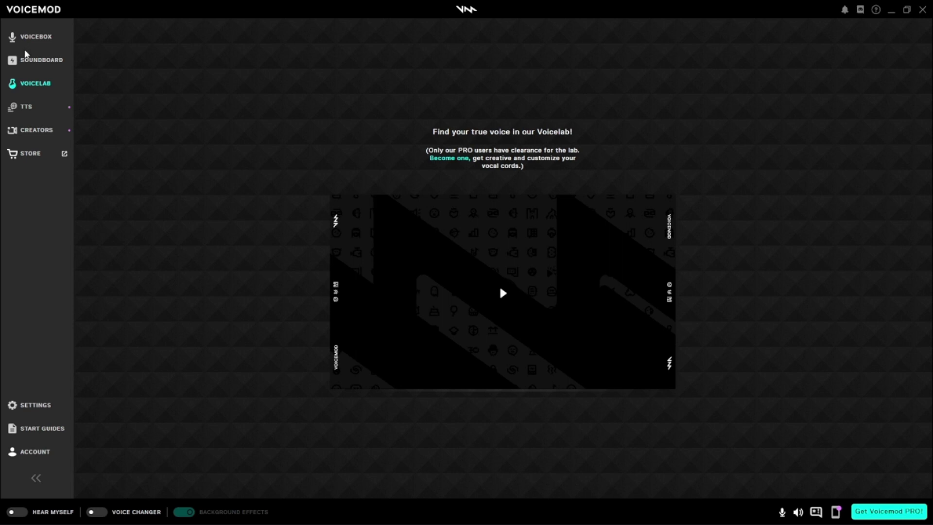
pyautogui.click(32, 38)
pyautogui.scroll(2, 429, 92)
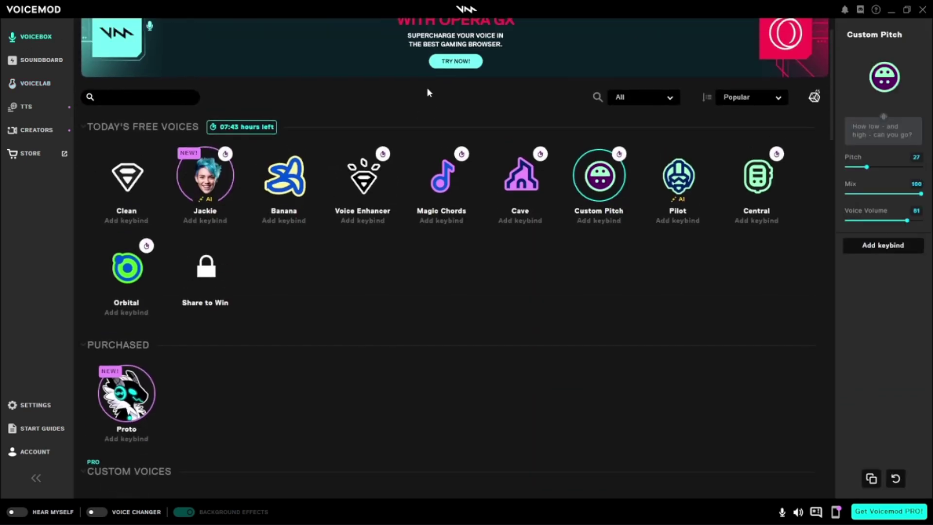